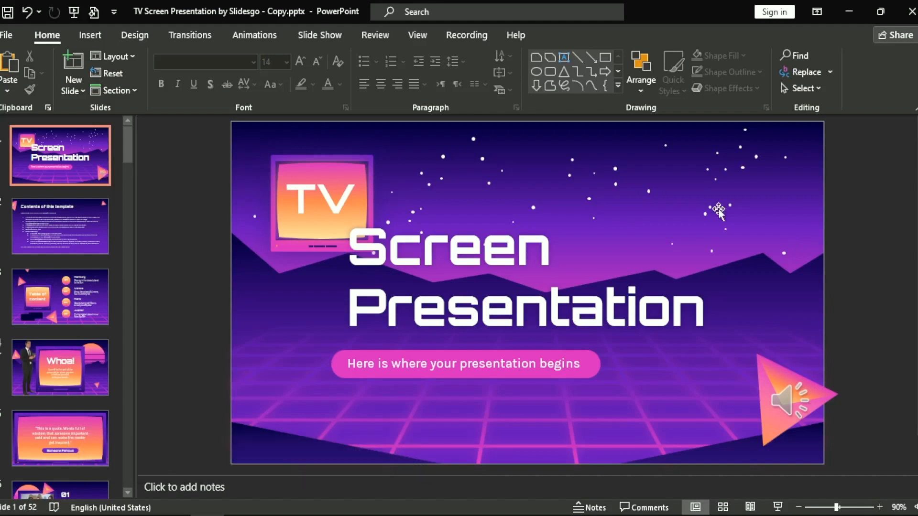
- Select the TV image and open its Format Shape size and rotation settings from the context menu
left_click(279, 240)
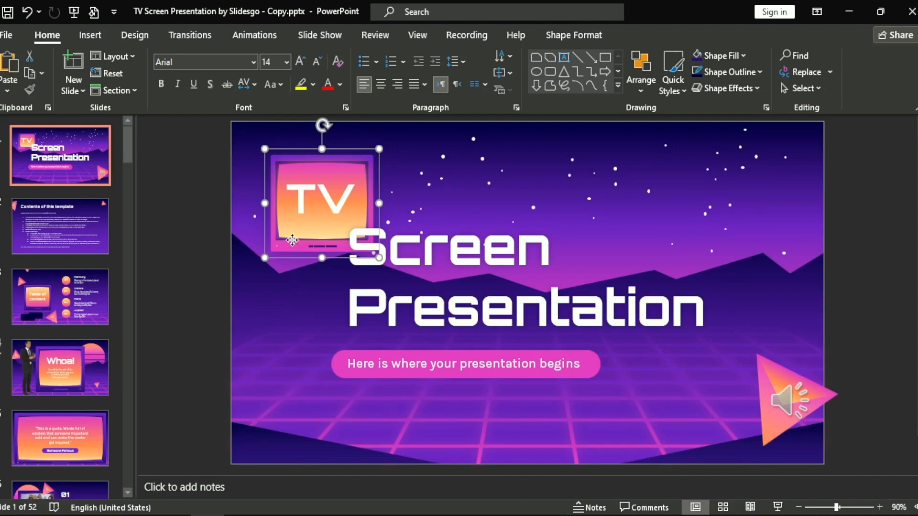
right_click(291, 246)
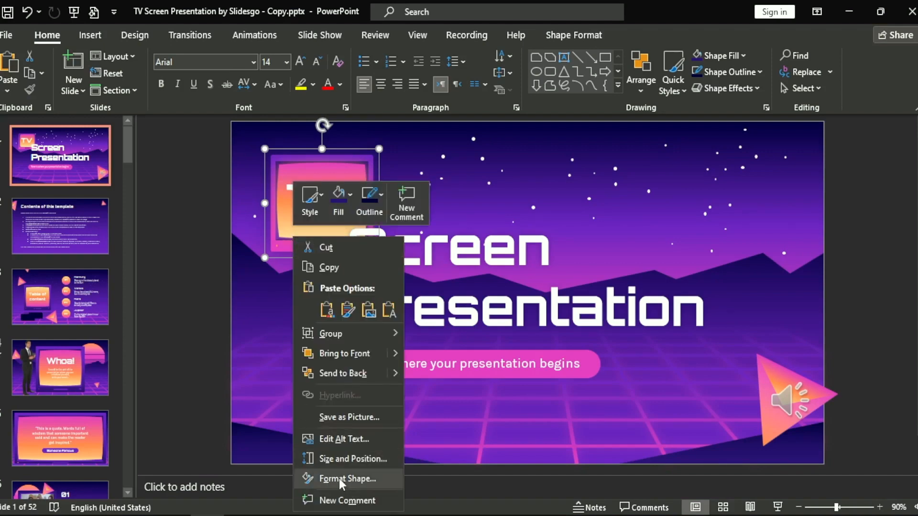
left_click(341, 460)
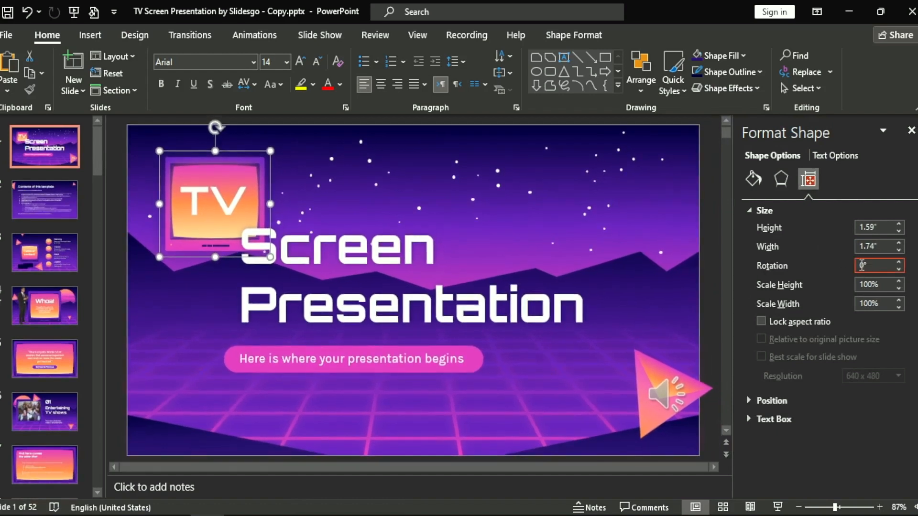
- Set the TV image rotation to 45°, then 99°, then back to 0°
double_click(870, 265)
type("45")
key("Return")
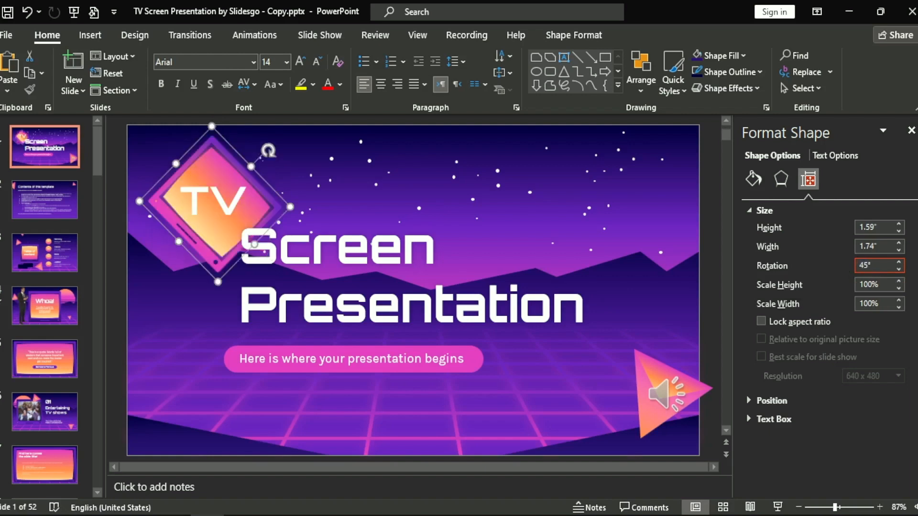
double_click(869, 266)
type("99")
key("Return")
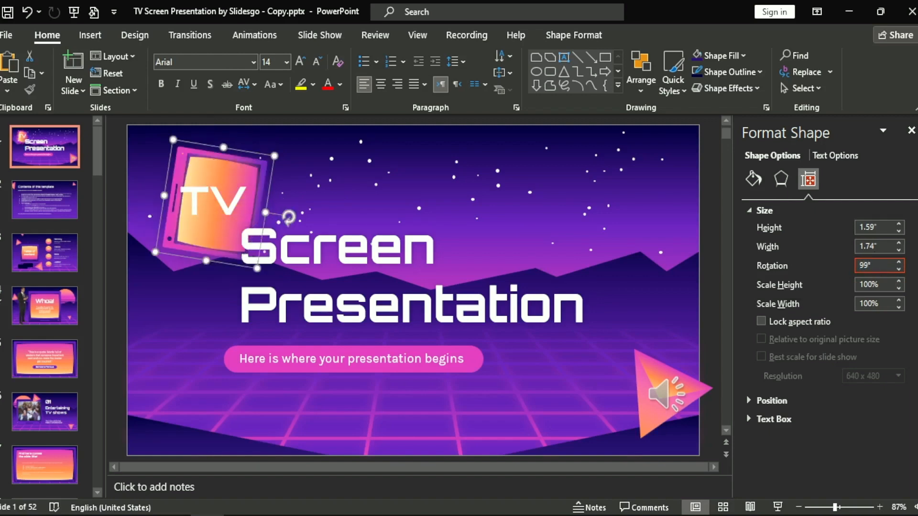
type("0")
key("Return")
left_click(912, 131)
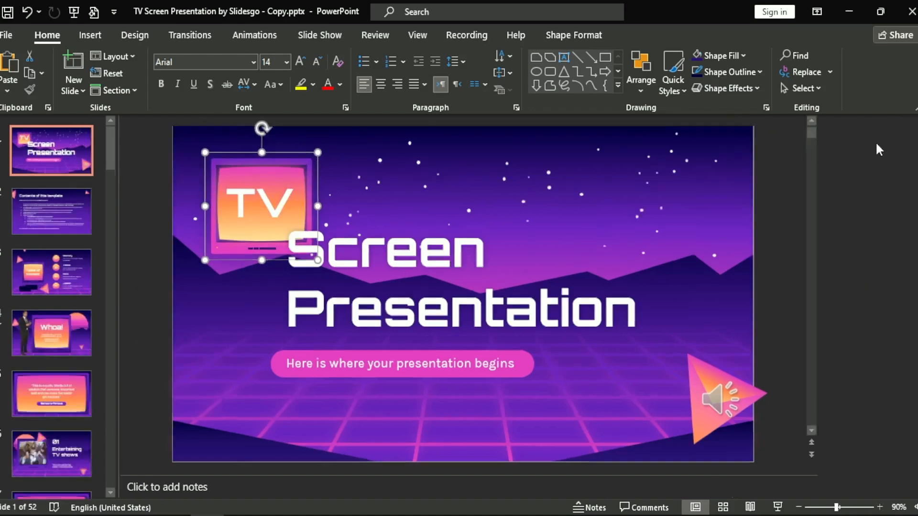